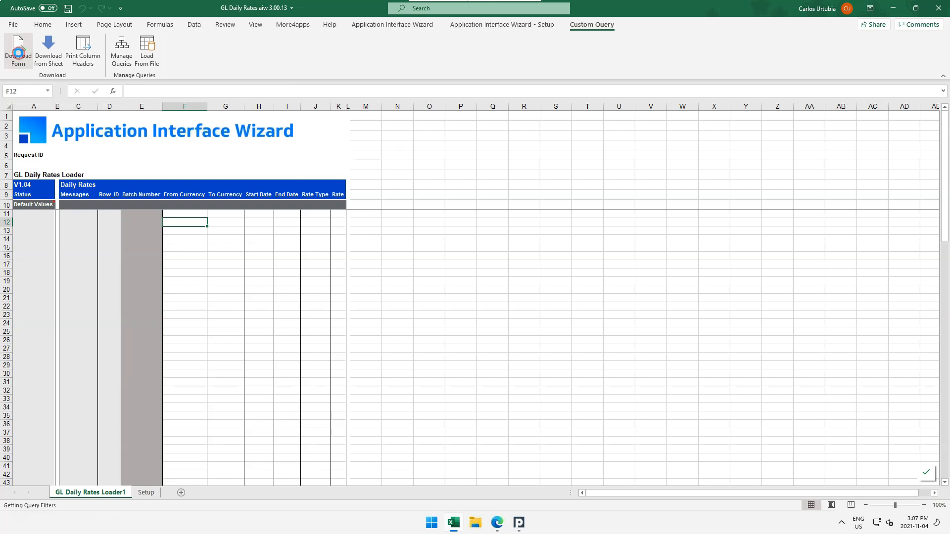
Log in again to the QA 12.2.6 Fripp instance with the General Ledger, Vision Services (USA) responsibility.
click(534, 293)
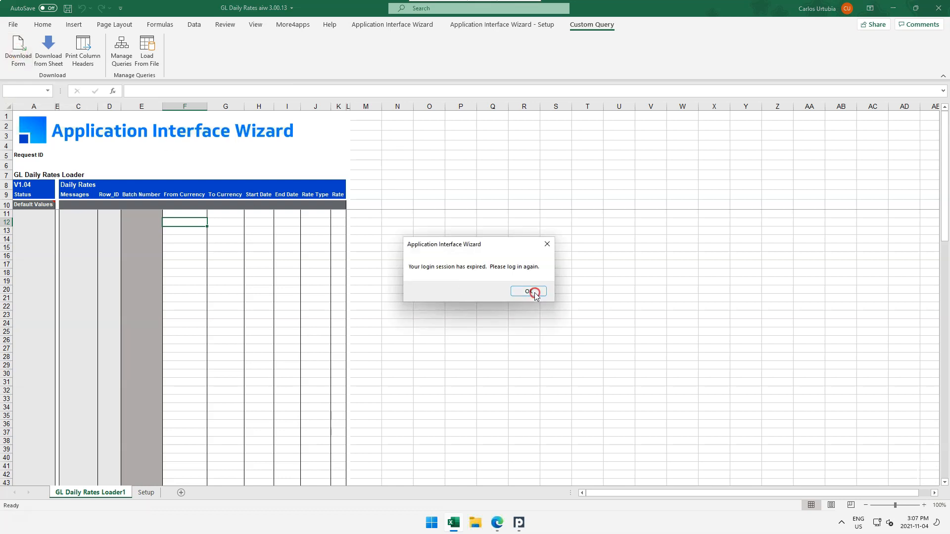
click(444, 249)
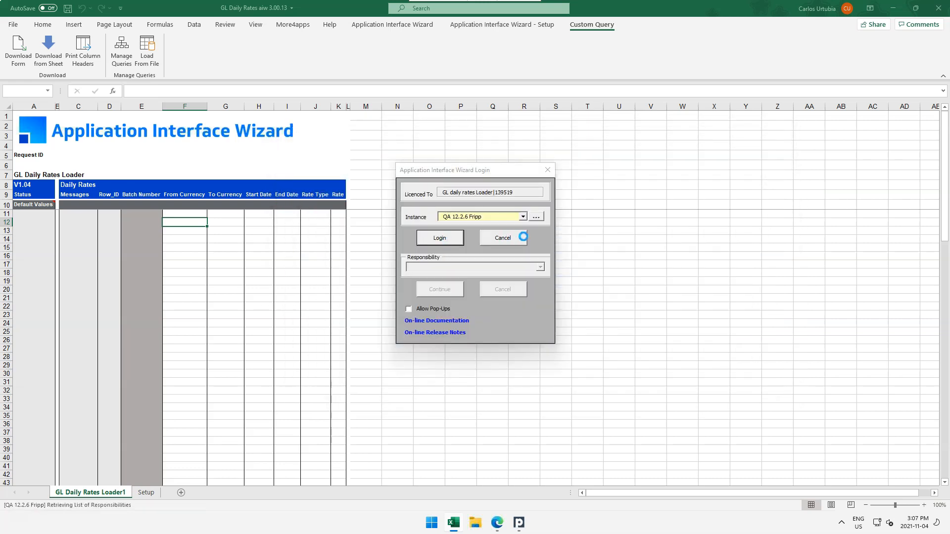
click(544, 268)
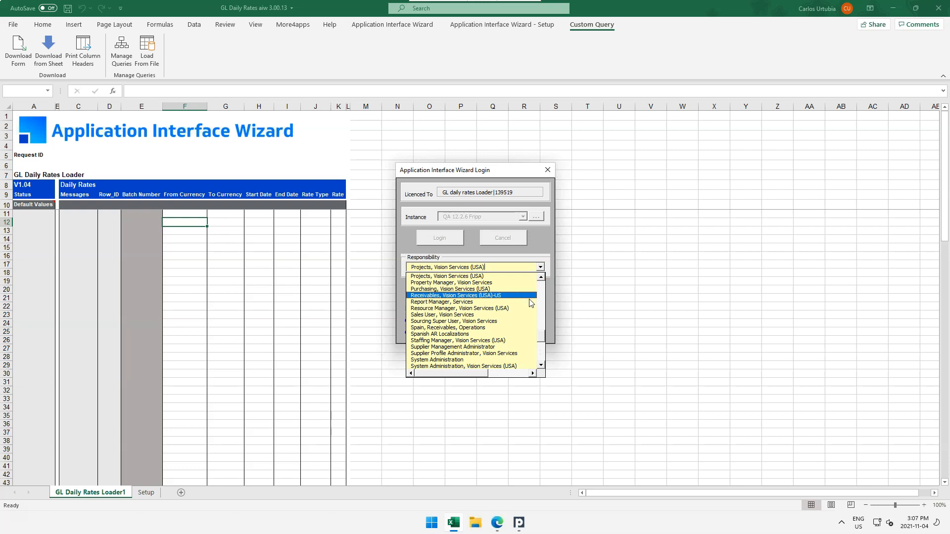
click(542, 293)
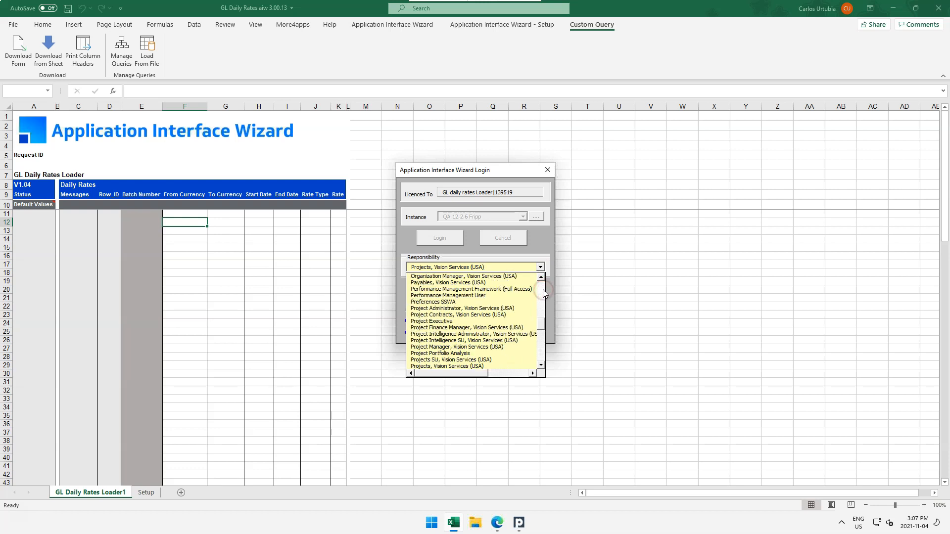
click(543, 293)
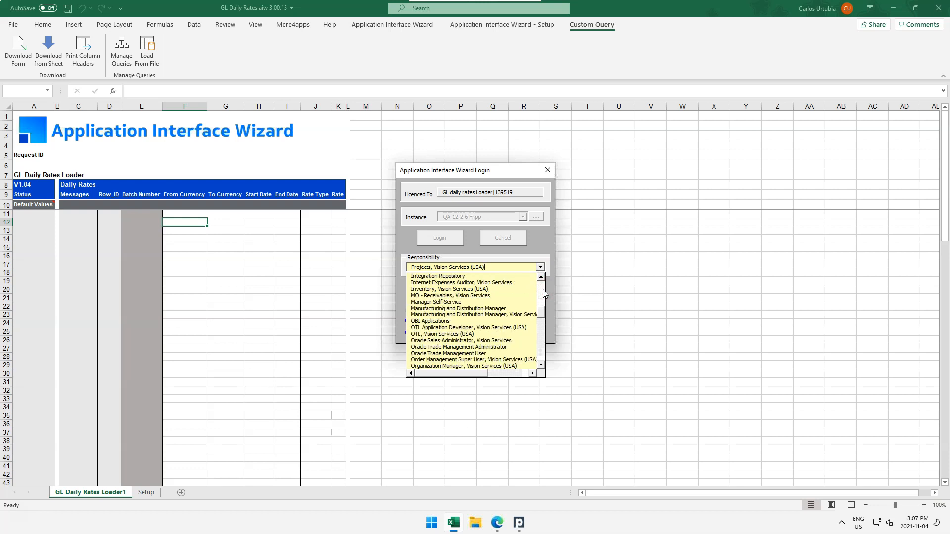
click(543, 293)
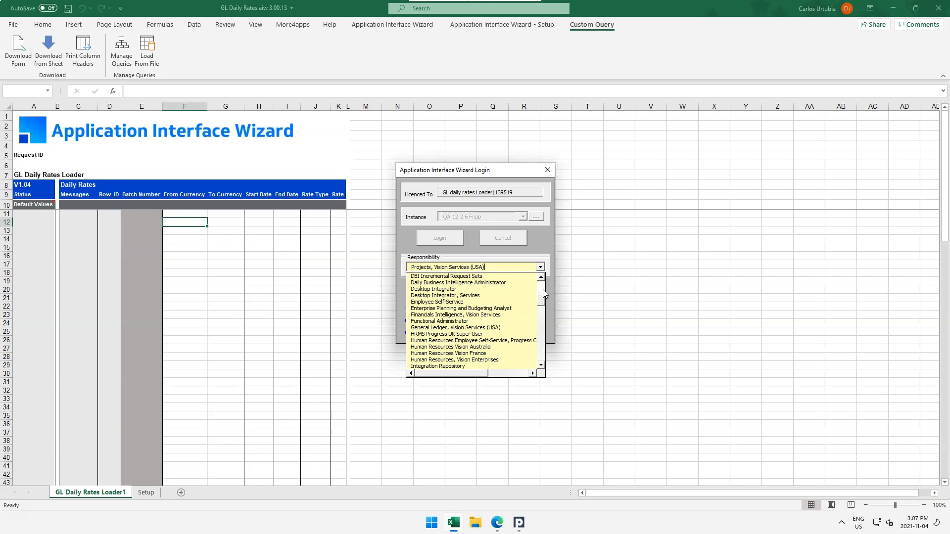
click(468, 328)
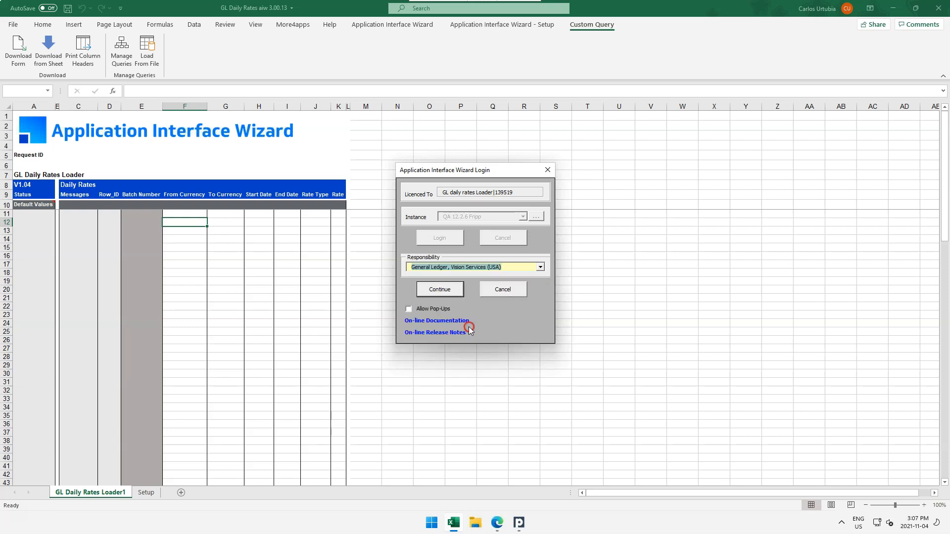
click(444, 291)
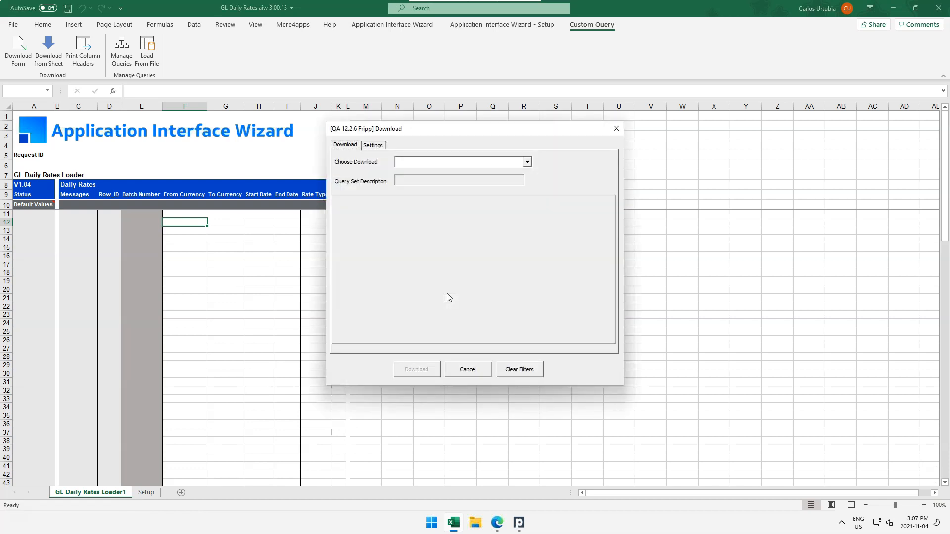
Choose the Download previous rates query and add the filter FROM CURRENCY = CAD.
click(528, 162)
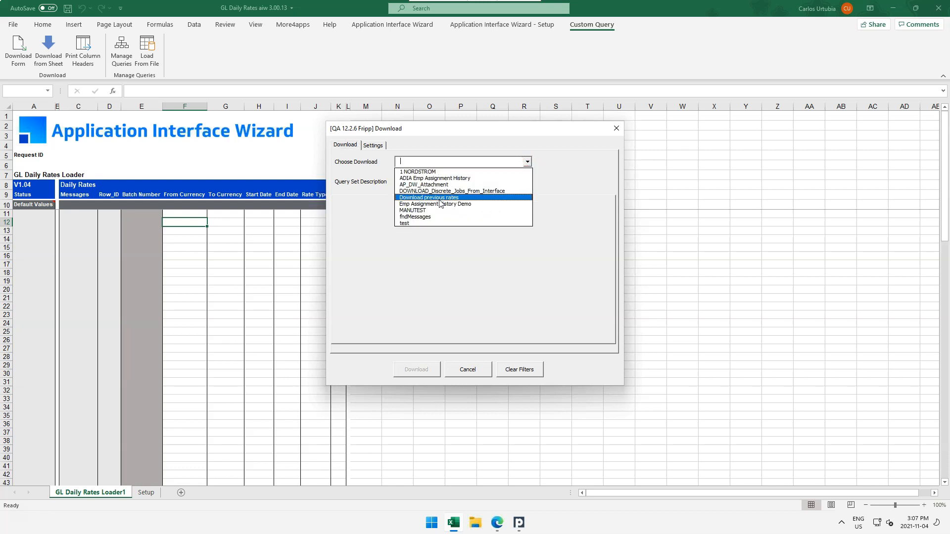
click(439, 198)
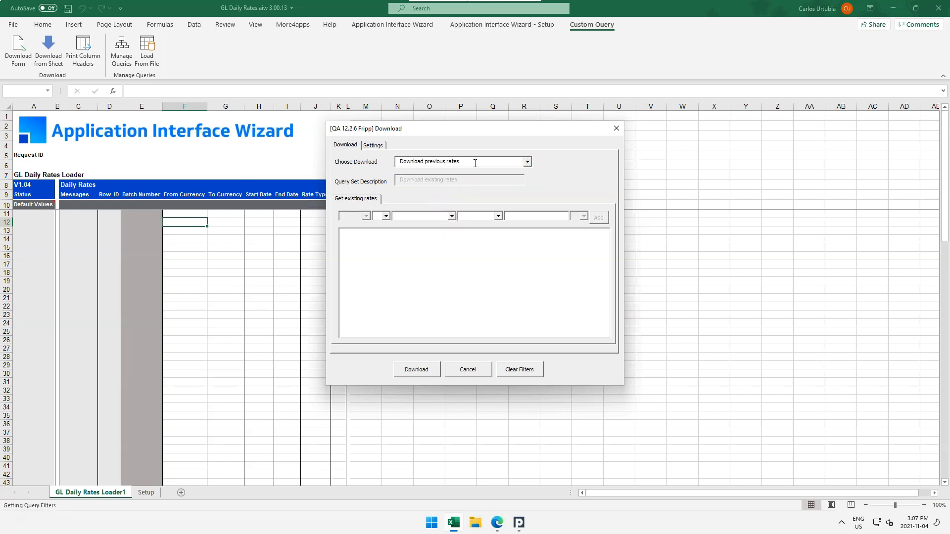
click(452, 216)
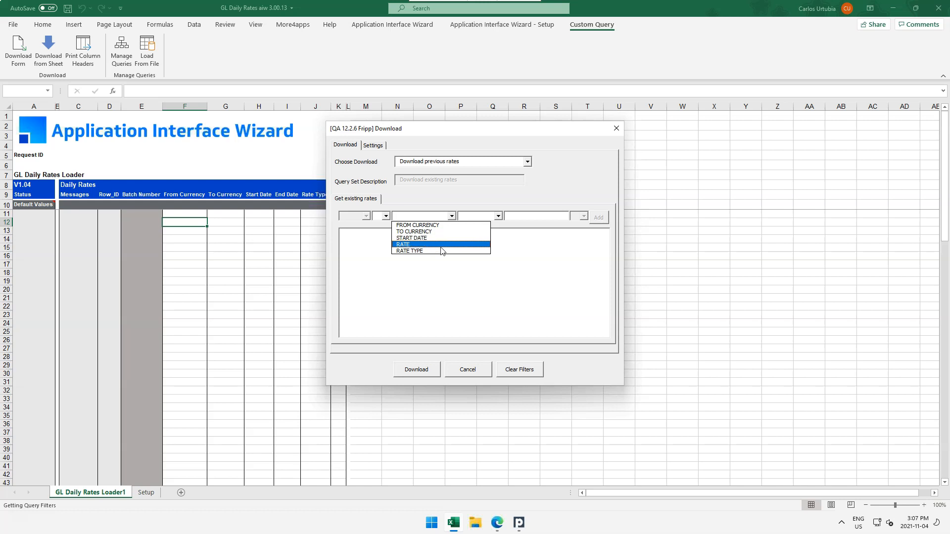
click(438, 225)
click(492, 217)
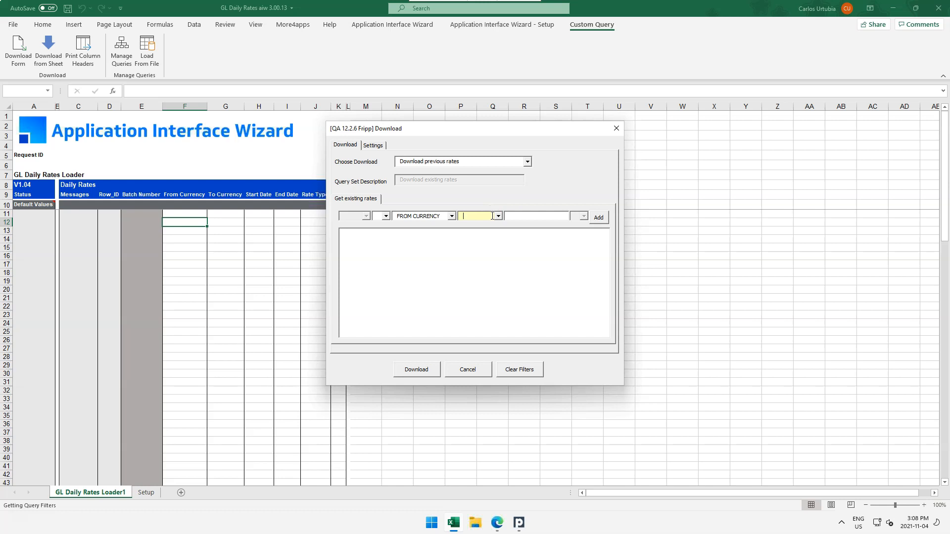
click(498, 217)
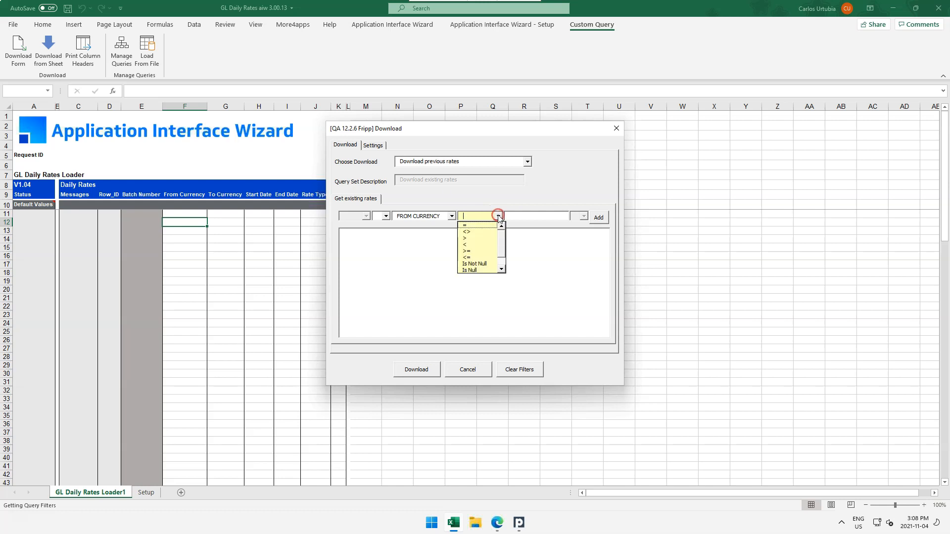
click(482, 228)
click(524, 219)
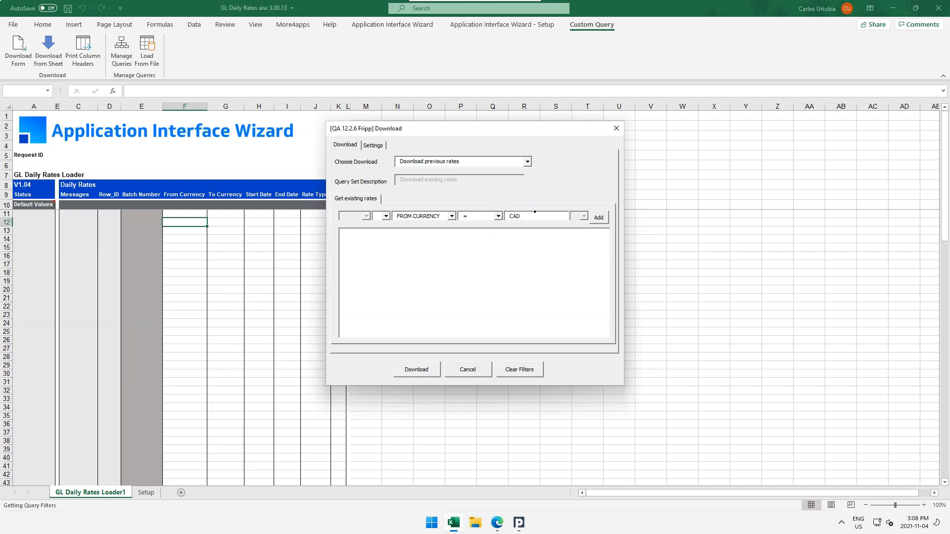
click(598, 218)
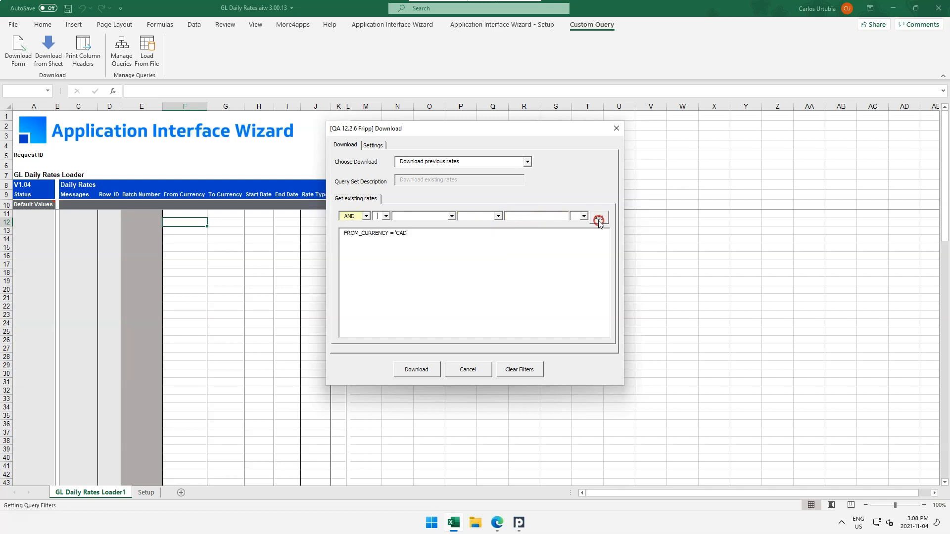
Add a second download filter, joined with AND, for TO CURRENCY = USD.
click(451, 217)
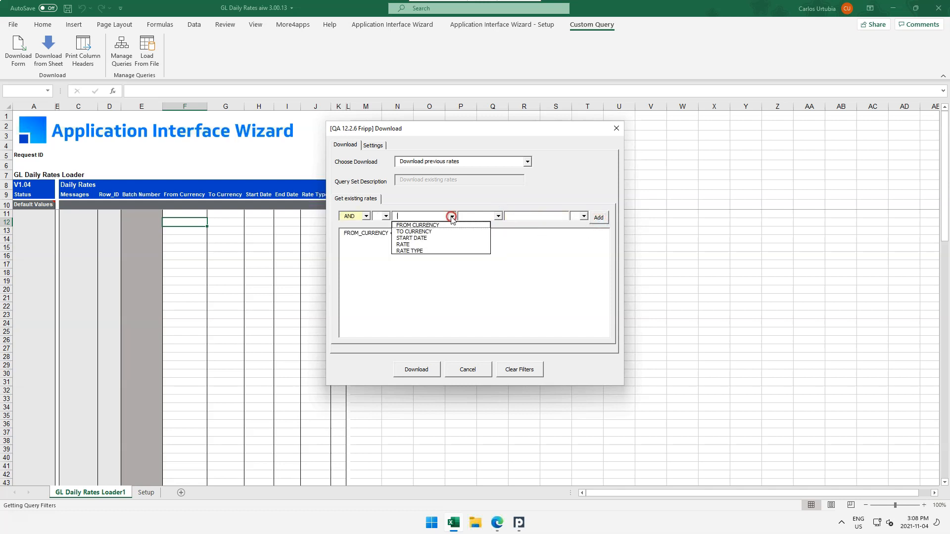
click(429, 232)
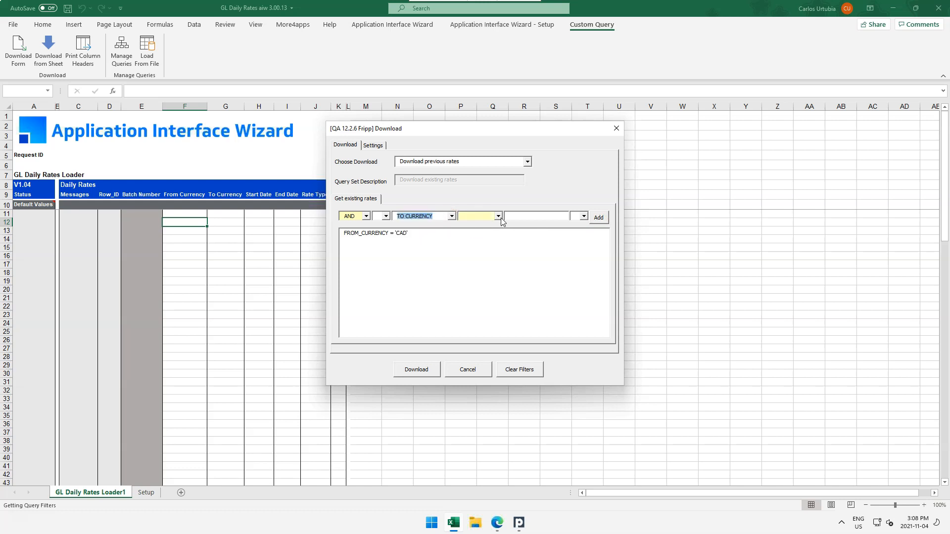
click(499, 217)
click(482, 225)
click(537, 217)
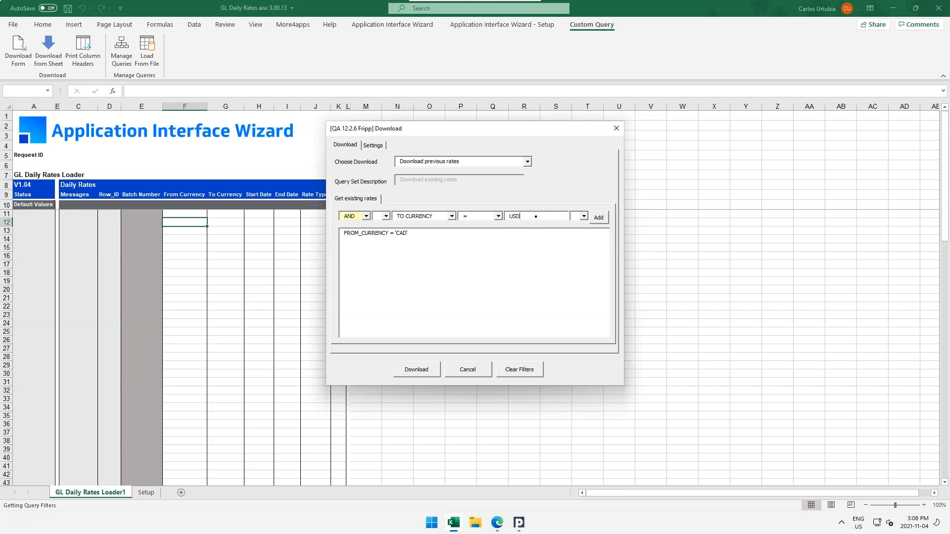
click(599, 218)
Add a third download filter, joined with AND, for RATE TYPE = Corporate.
click(451, 217)
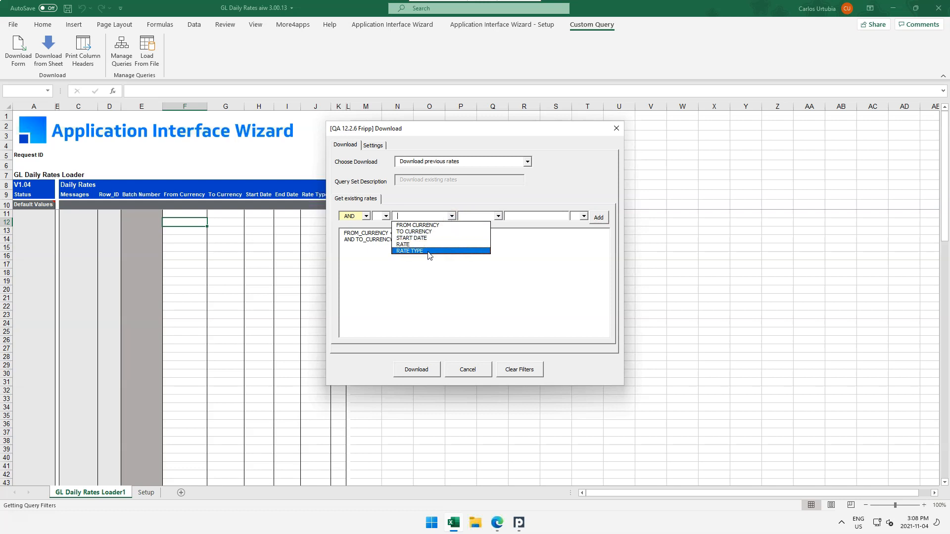
click(428, 251)
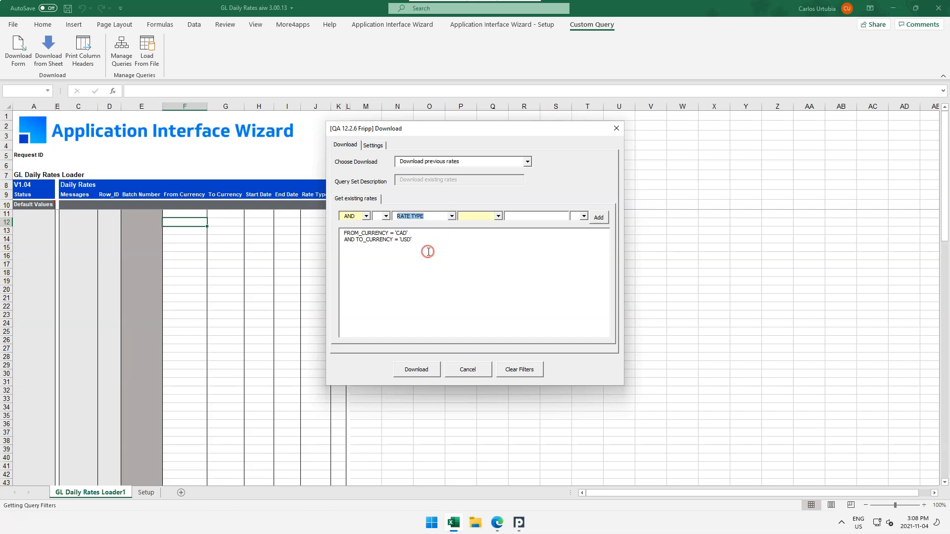
click(498, 216)
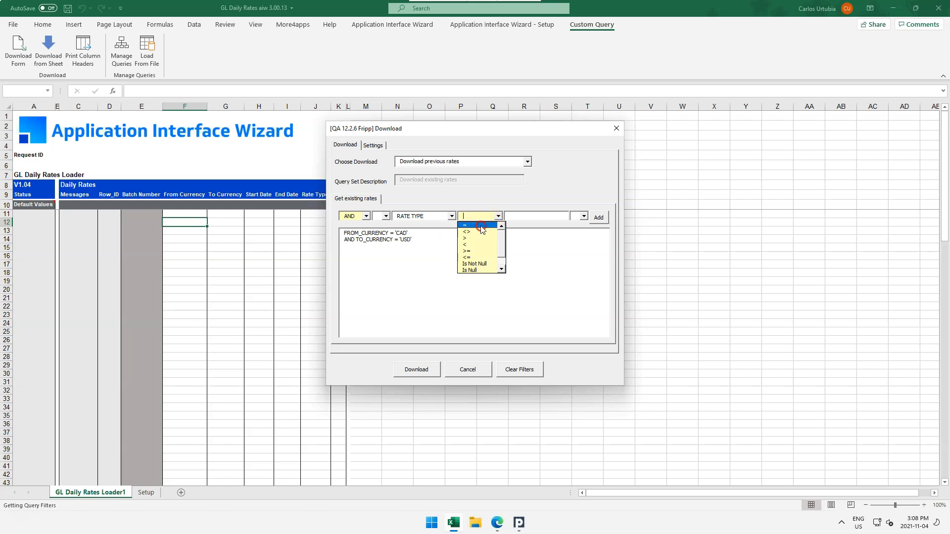
click(476, 225)
click(529, 216)
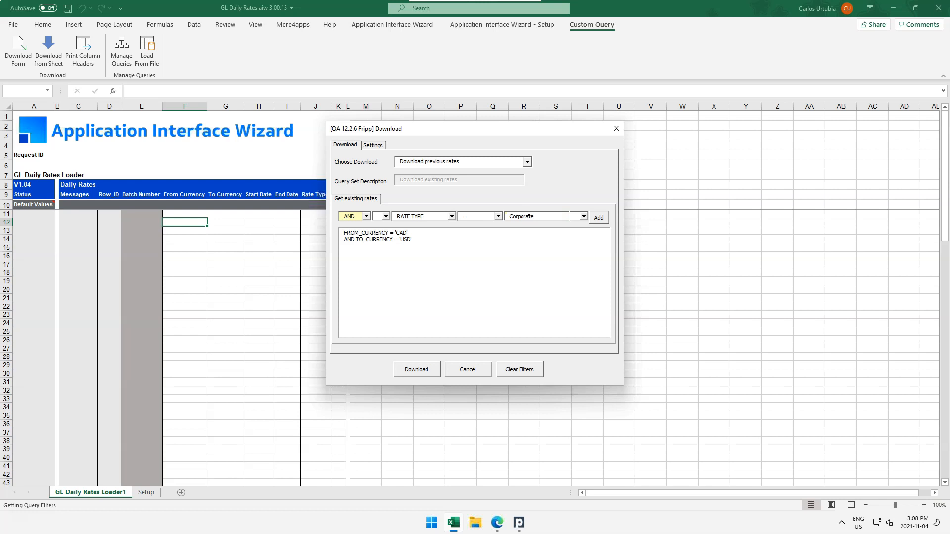
click(597, 219)
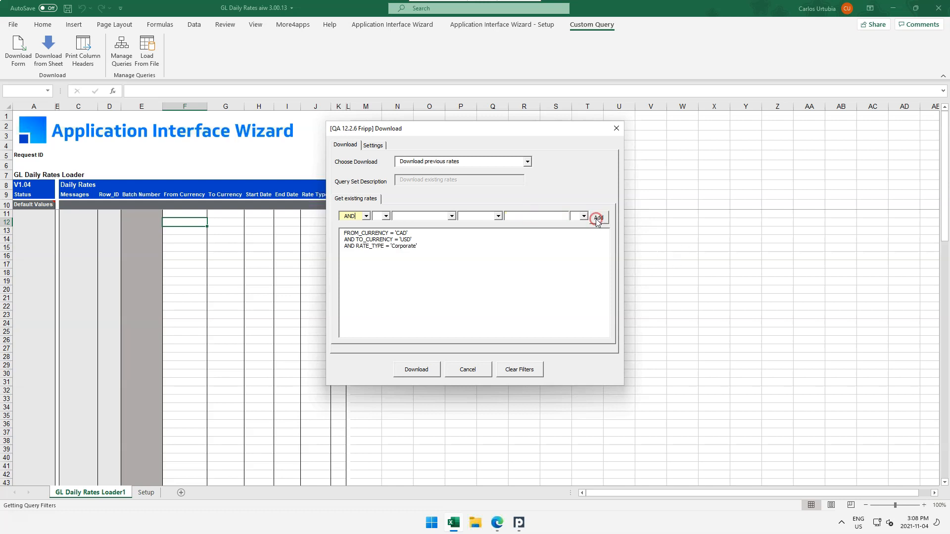
Download the filtered rates into the sheet and widen the Start Date column to fit its dates.
click(416, 371)
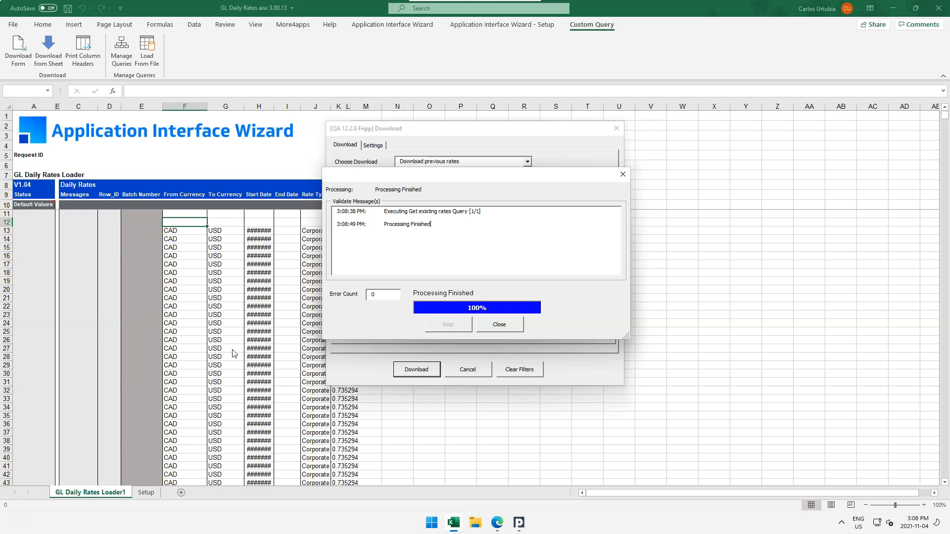
click(500, 325)
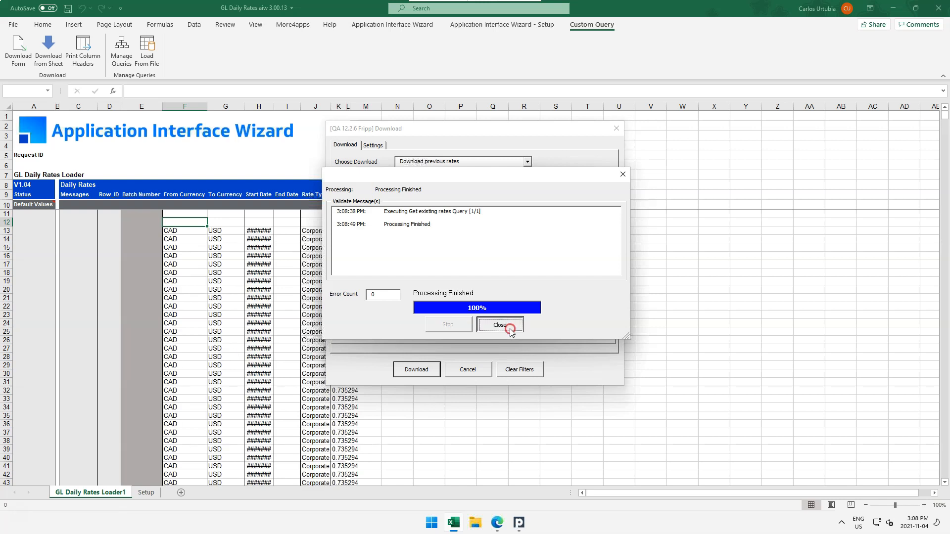
click(488, 292)
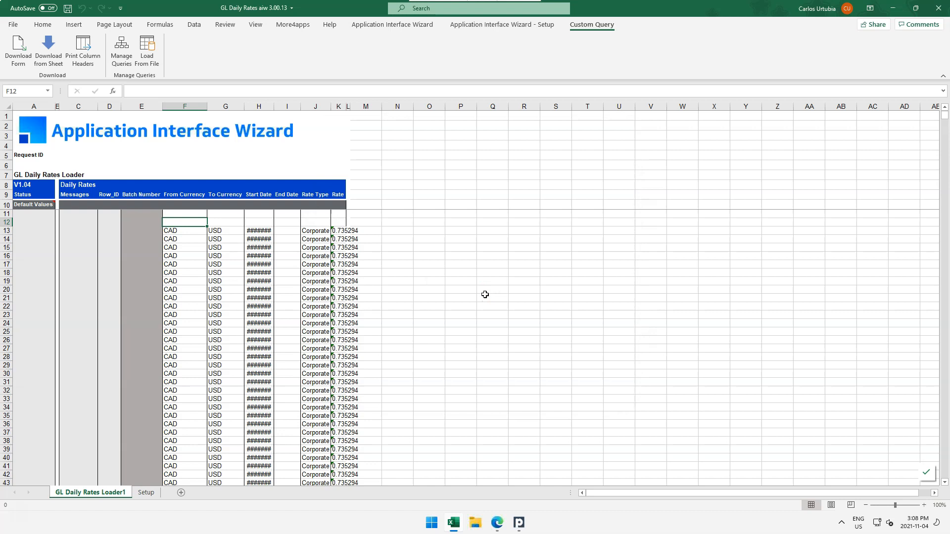
double_click(274, 105)
Look through the Start Date values down to the end of the downloaded rates.
scroll(273, 294, down, 12)
scroll(273, 294, down, 17)
click(265, 299)
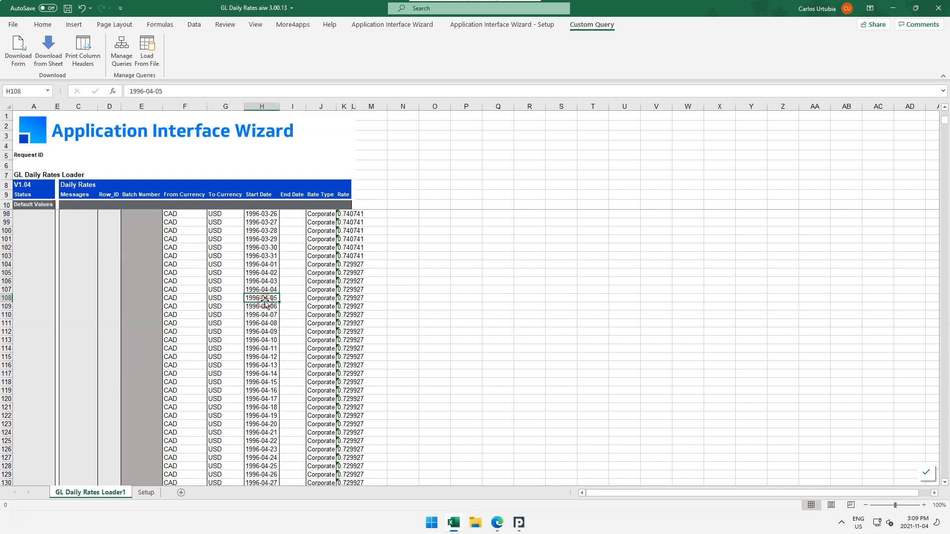
key(ctrl+Down)
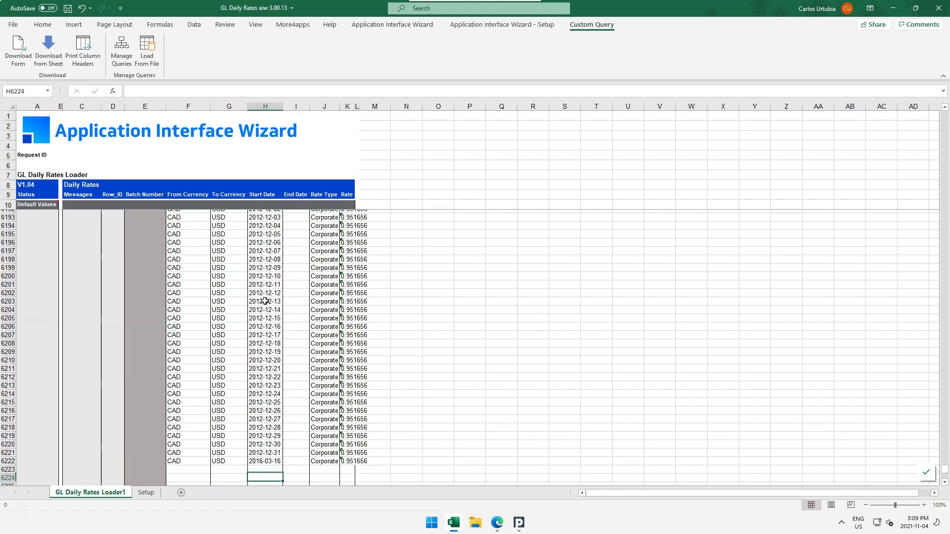
key(Up)
key(Up)
key(Up)
key(Up)
key(Up)
key(Up)
key(Up)
key(Up)
key(Up)
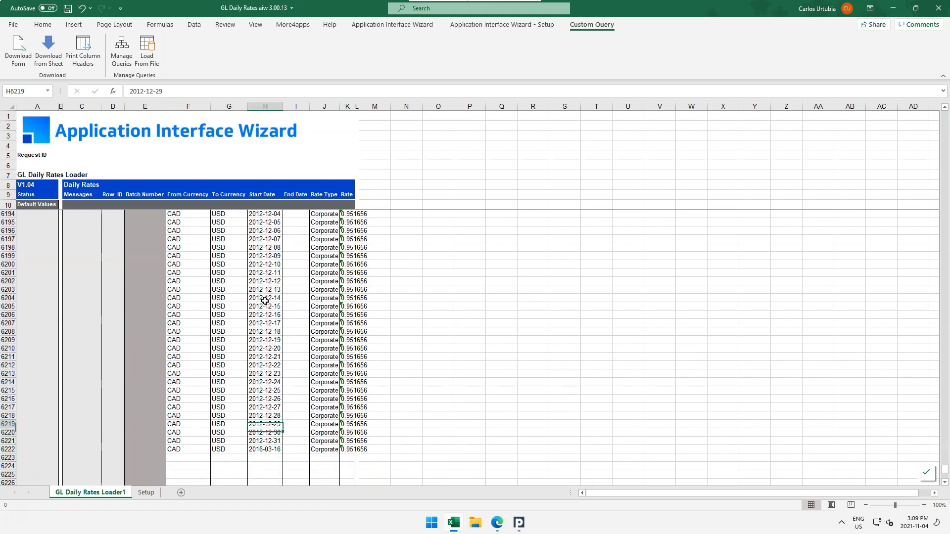
key(Down)
key(Down)
key(Down)
key(Down)
key(Down)
key(Down)
key(Down)
key(Down)
key(Down)
key(Down)
Copy the From Currency, To Currency and Start Date of the last downloaded rate, row 6222, into row 6224.
key(Left)
key(Left)
key(Left)
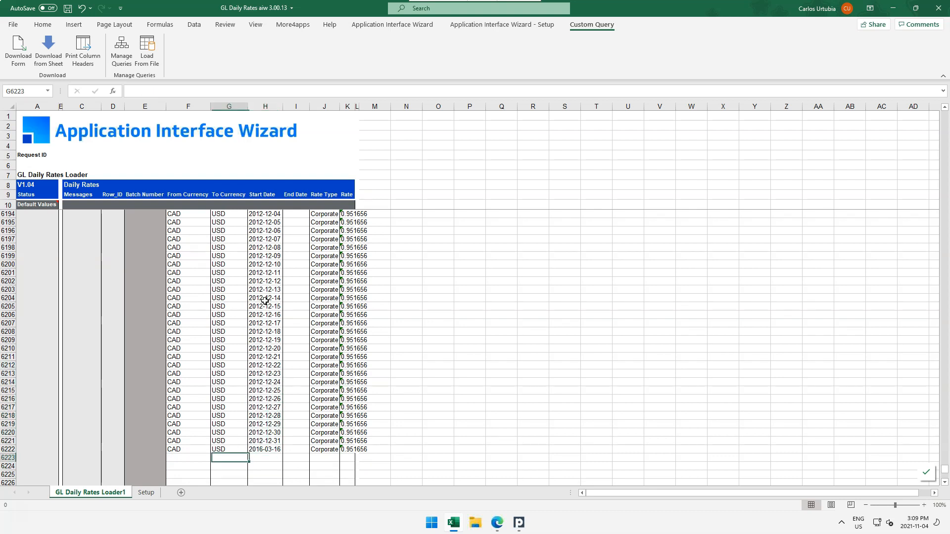
key(Right)
key(Up)
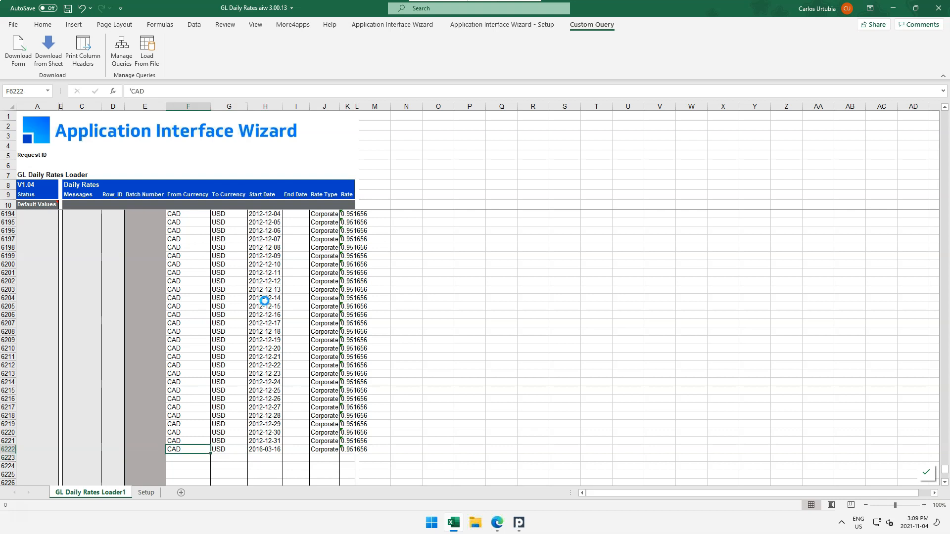
key(shift+Right)
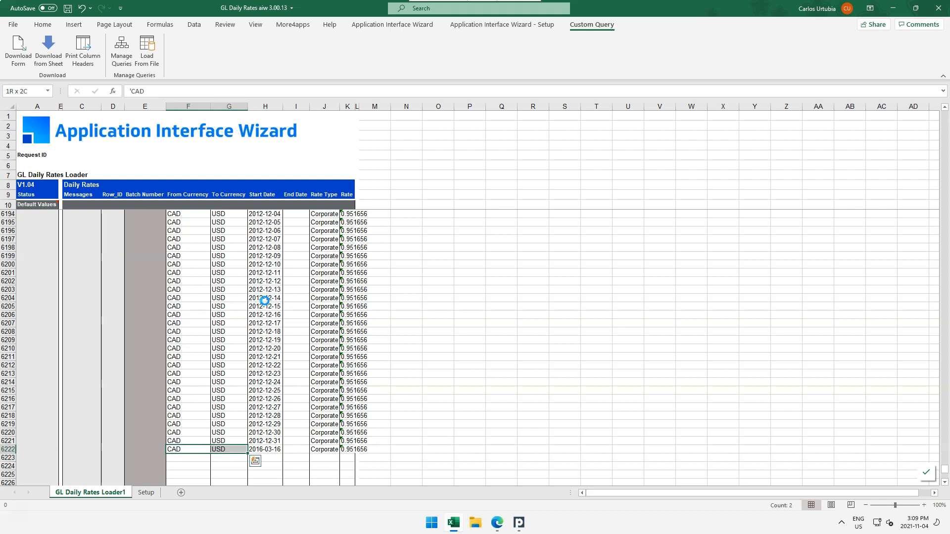
key(shift+Right)
key(ctrl+c)
key(Down)
key(Down)
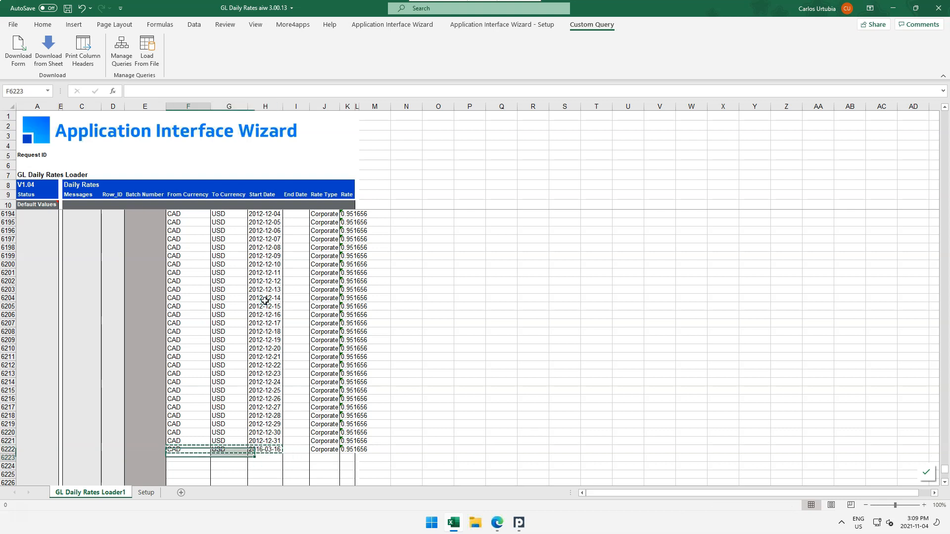
key(Return)
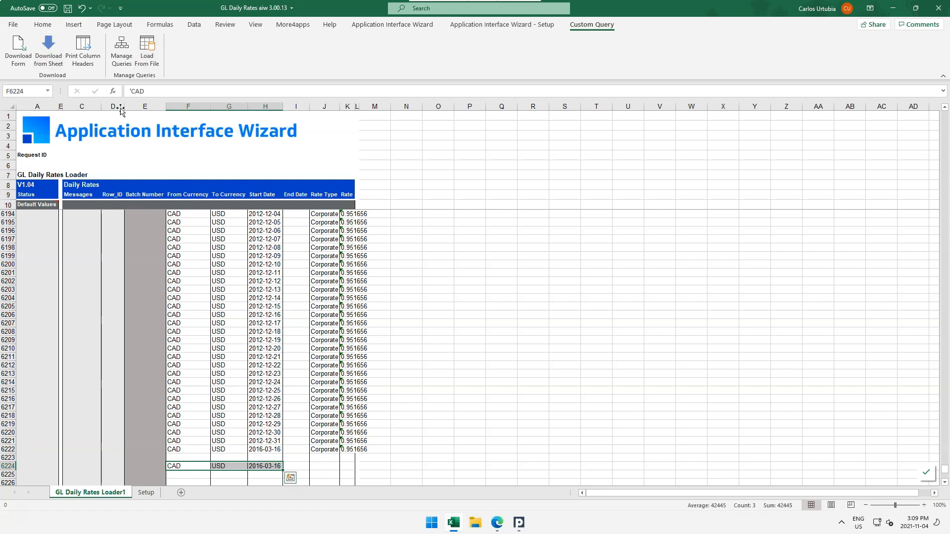
Download the rate matching the criteria in row 6224 with the Download previous rates query set, clearing the download criteria.
click(50, 65)
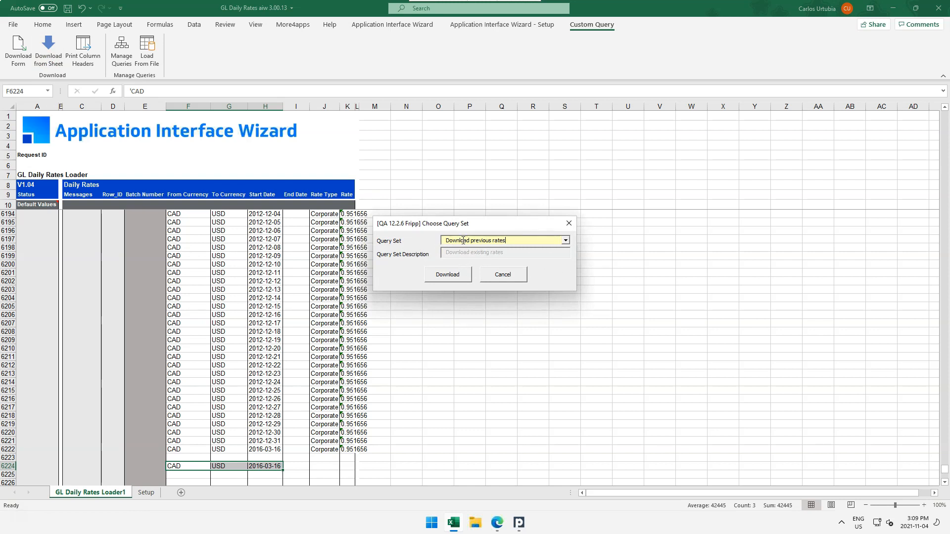
click(447, 276)
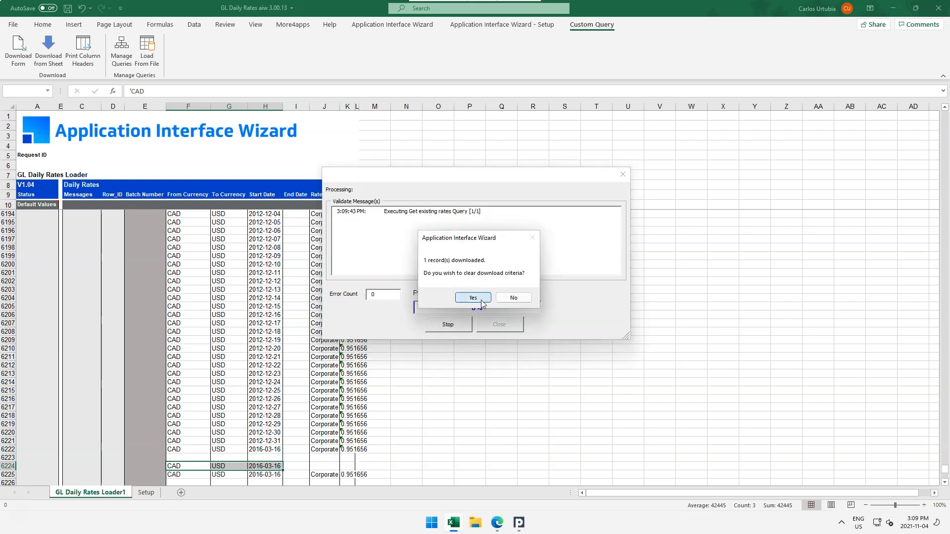
click(480, 297)
click(490, 292)
Copy the From Currency, To Currency and Start Date of rows 6206 to 6210 into the empty rows starting at row 6226.
drag(185, 318, 277, 353)
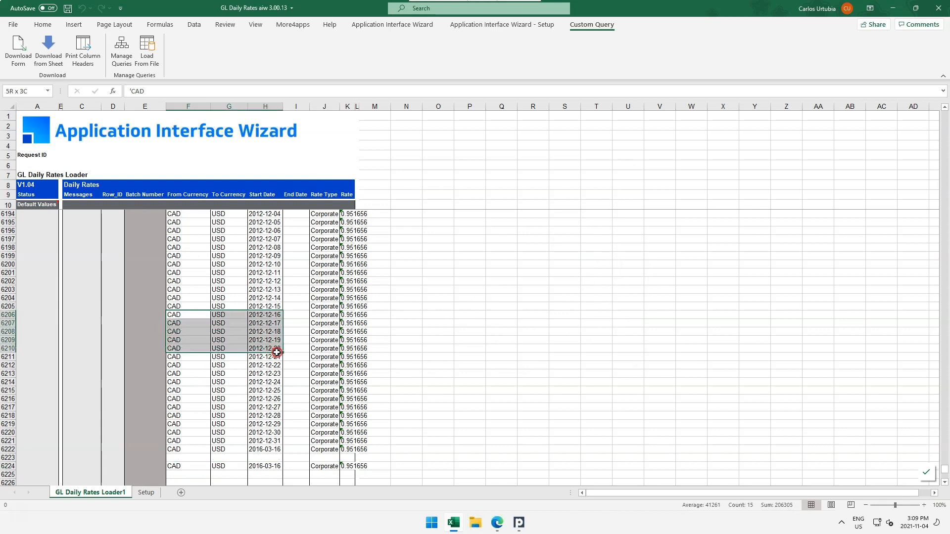
key(ctrl+c)
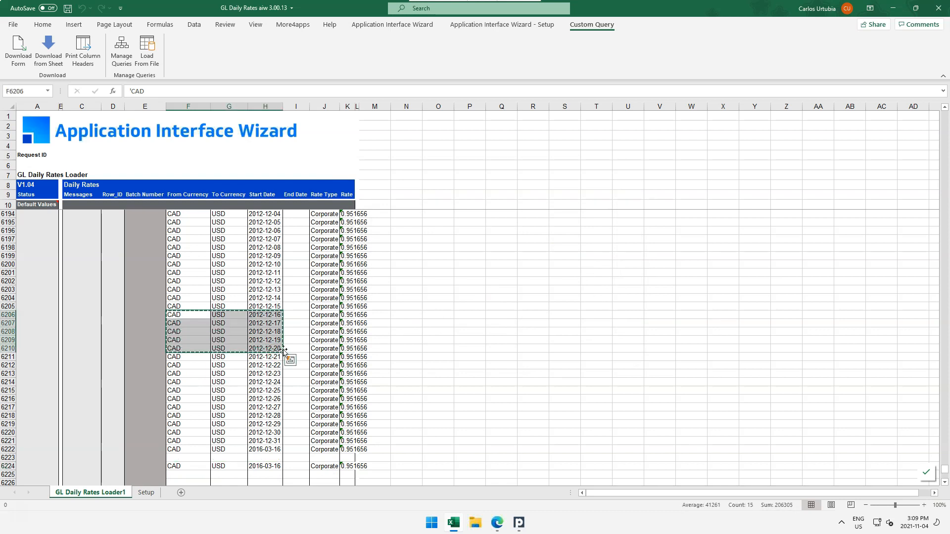
scroll(296, 340, down, 4)
scroll(297, 340, down, 1)
click(185, 356)
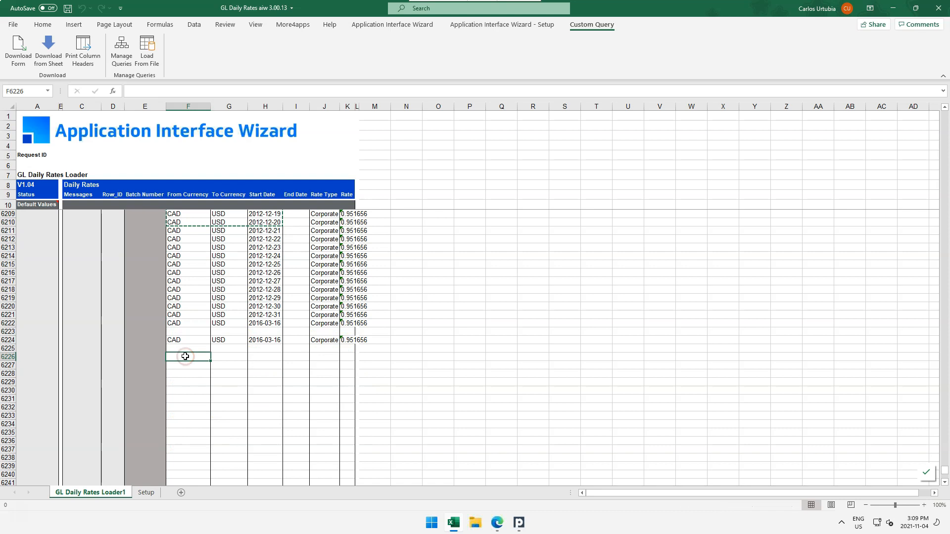
key(ctrl+v)
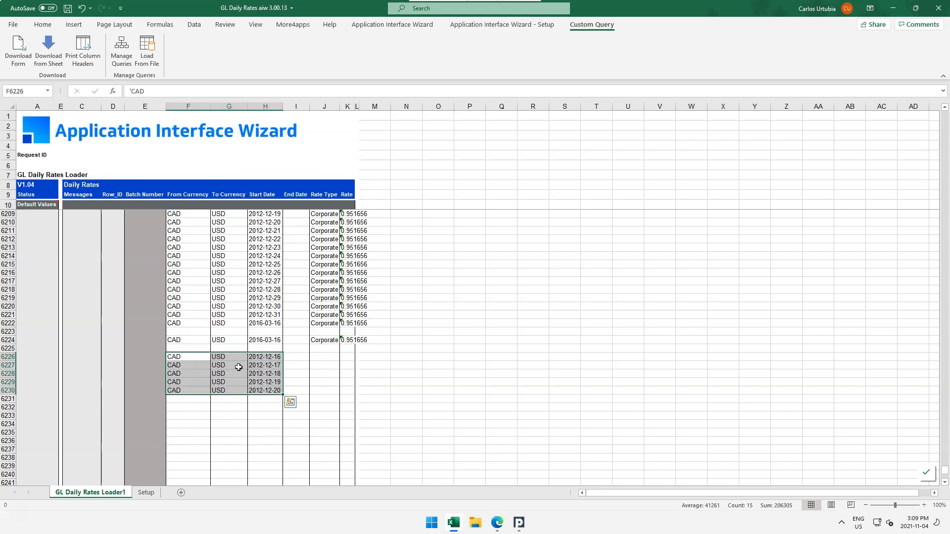
Download the rates matching the criteria in rows 6226 to 6230 with the Download previous rates query set, clearing the criteria rows.
click(45, 58)
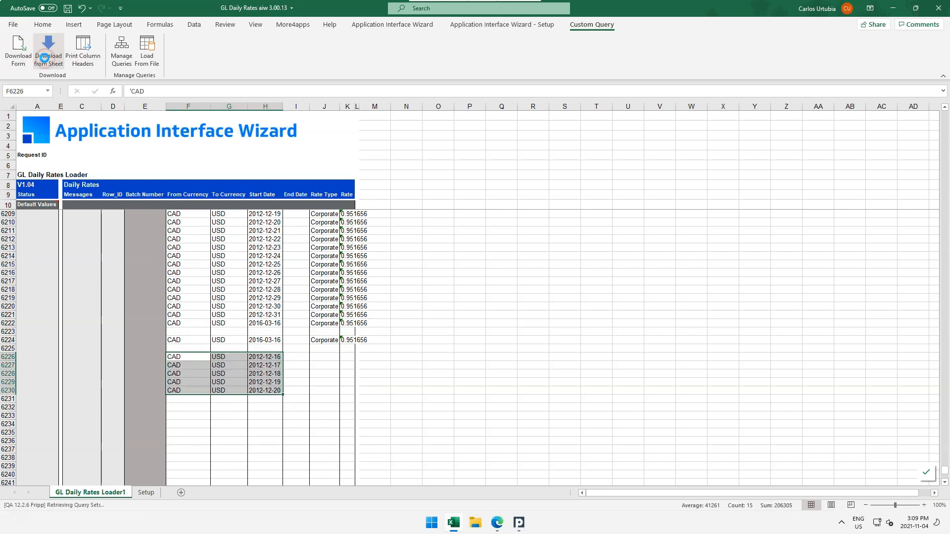
click(443, 276)
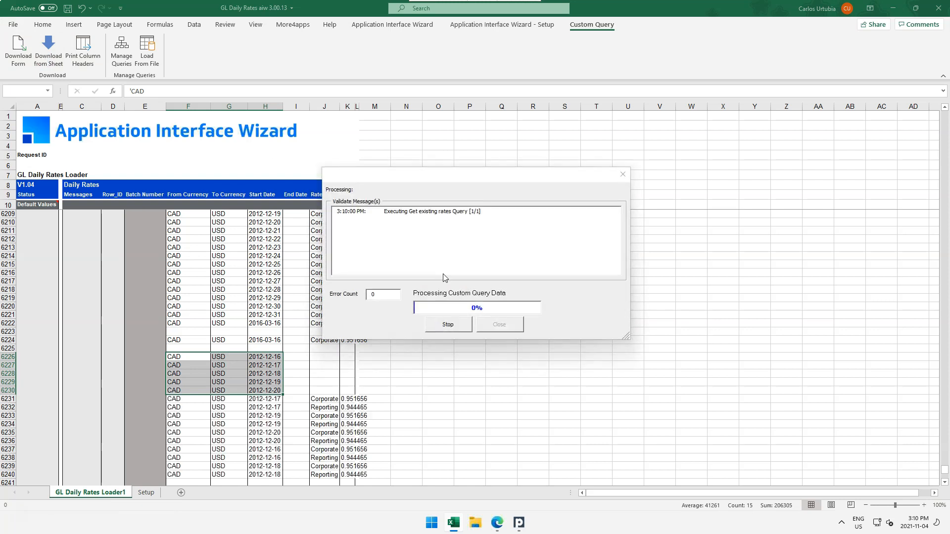
click(465, 298)
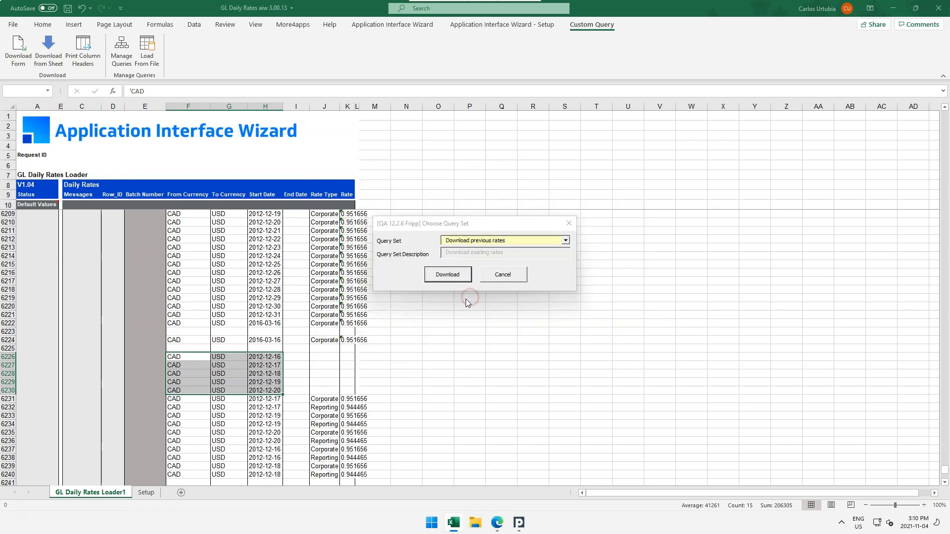
click(491, 291)
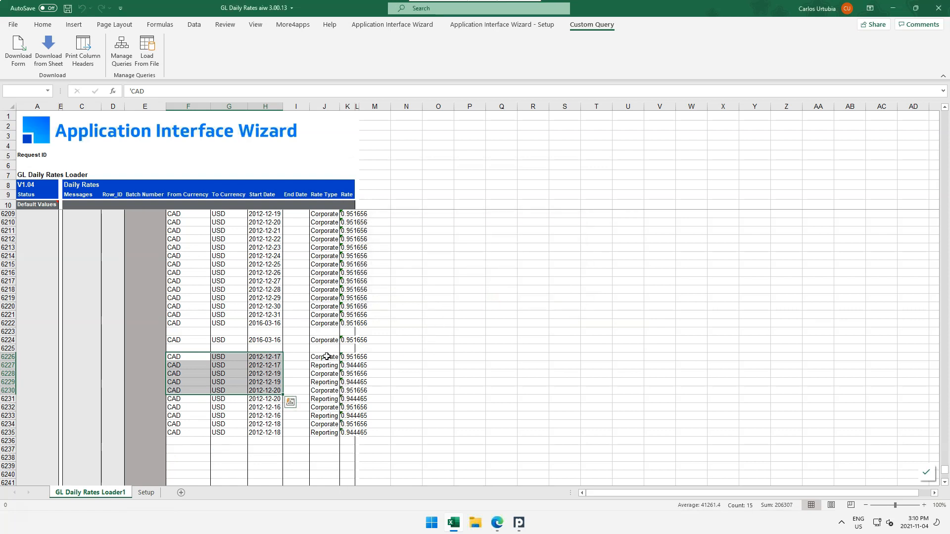
Examine the Rate Type values of the newly downloaded rates from row 6226 down to the empty rows below them.
click(326, 366)
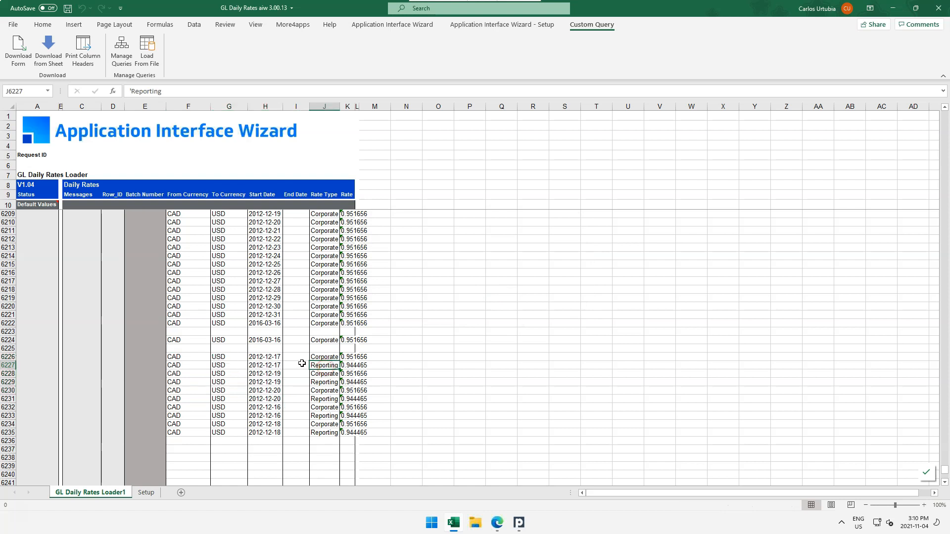
click(332, 358)
click(328, 365)
click(325, 384)
click(322, 408)
click(322, 440)
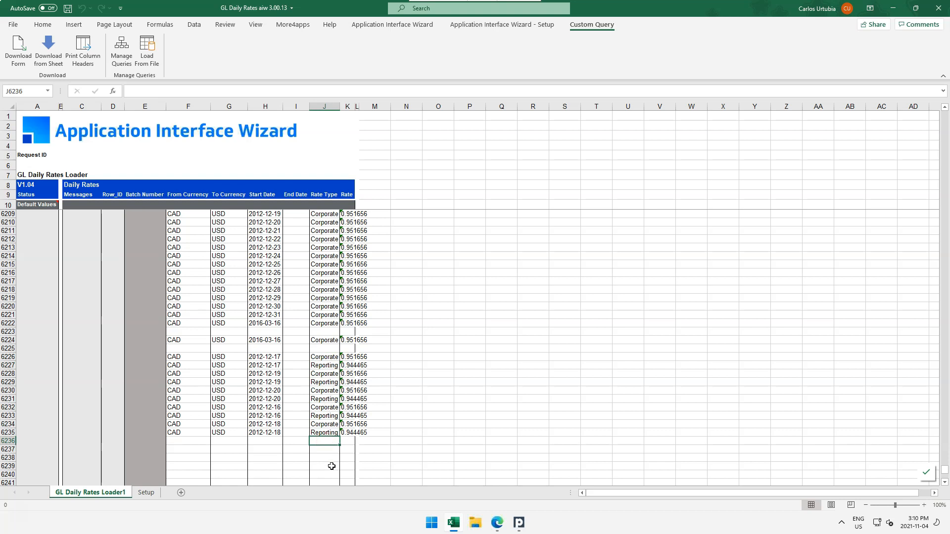
scroll(333, 458, down, 3)
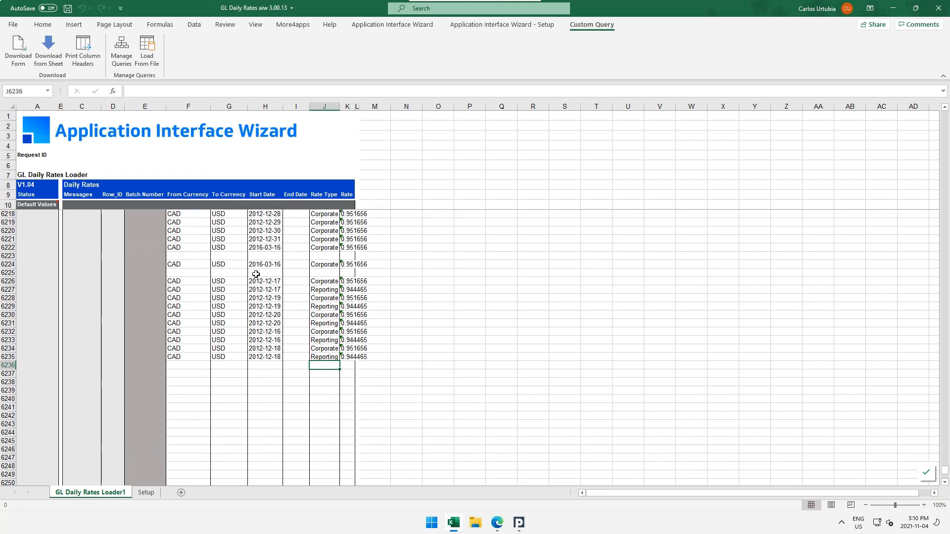
click(182, 367)
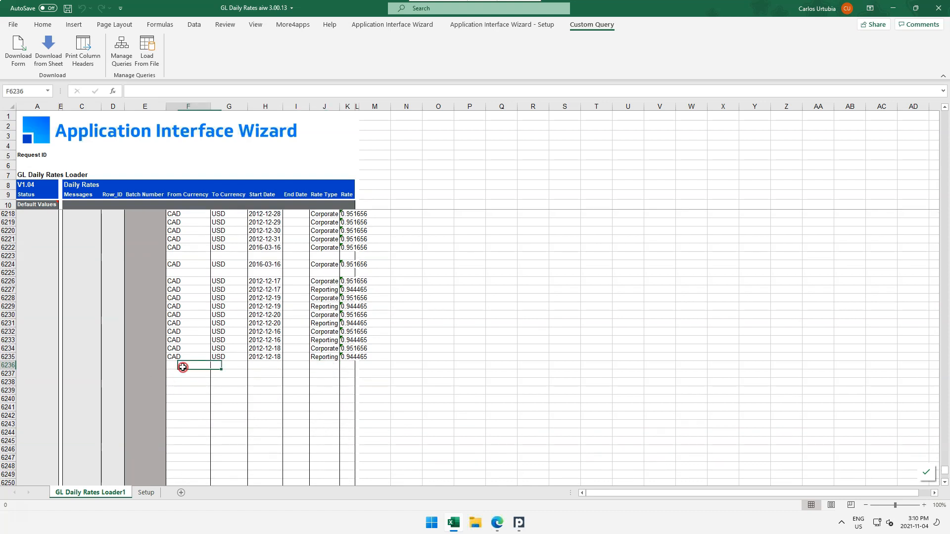
click(181, 382)
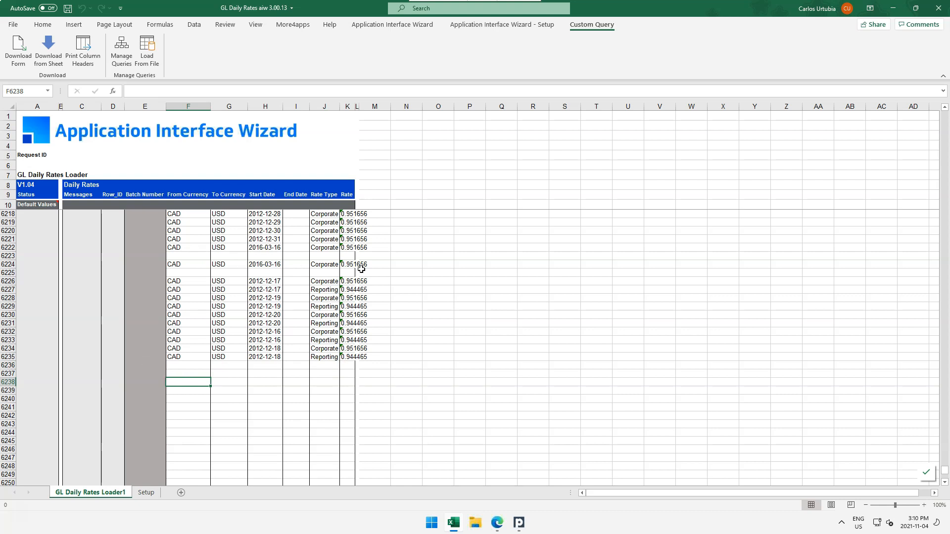